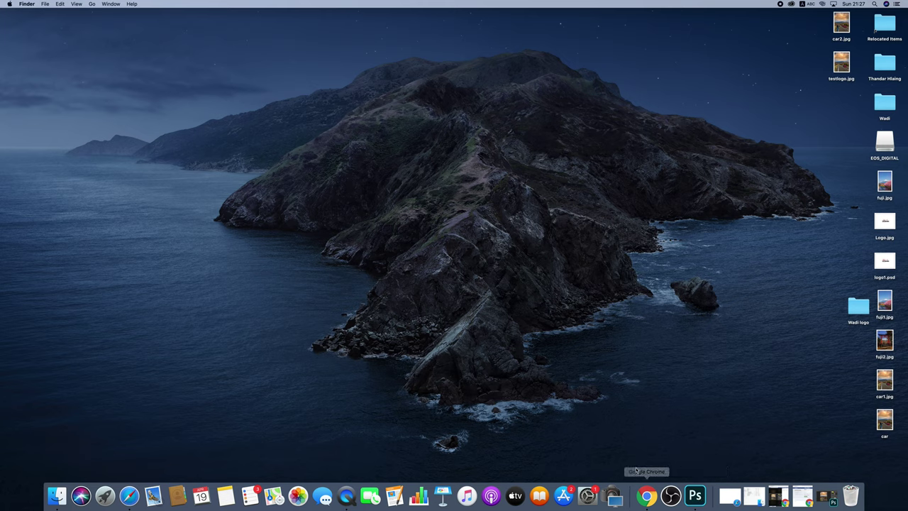
- Close the WADI0482.CR3 road-and-red-car photo without saving its changes
left_click(695, 495)
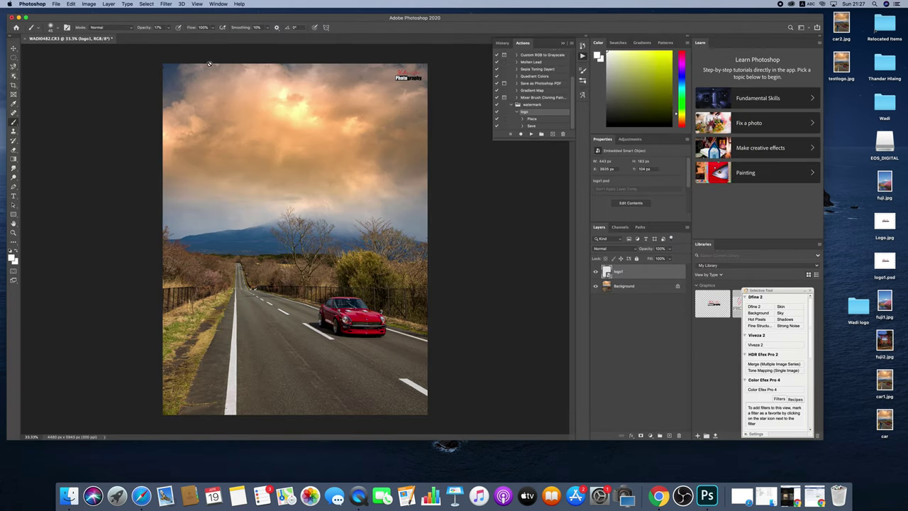
left_click(25, 38)
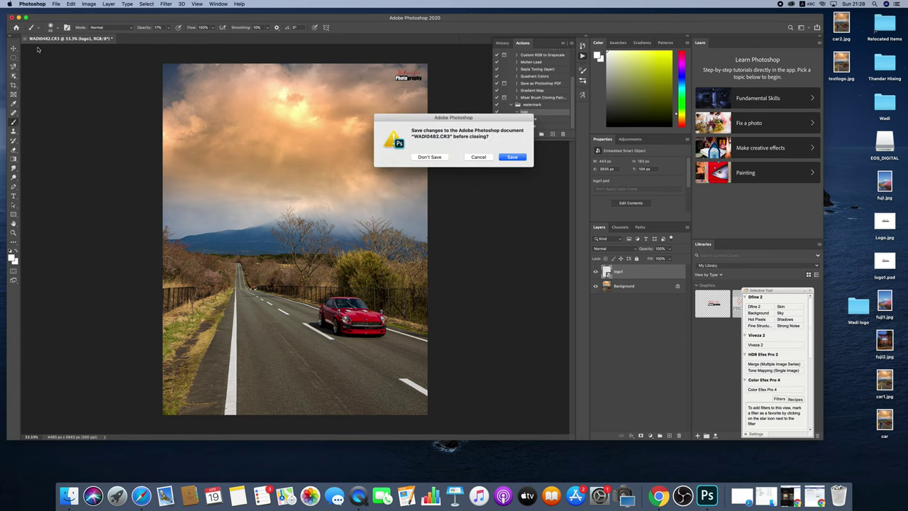
left_click(444, 158)
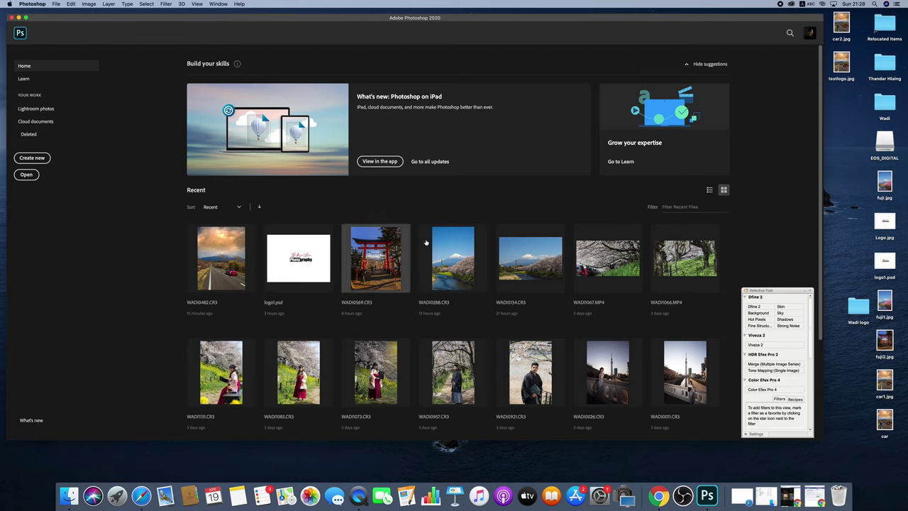
- Reopen WADI0482.CR3 from Recent files, accepting the Camera Raw settings
left_click(217, 248)
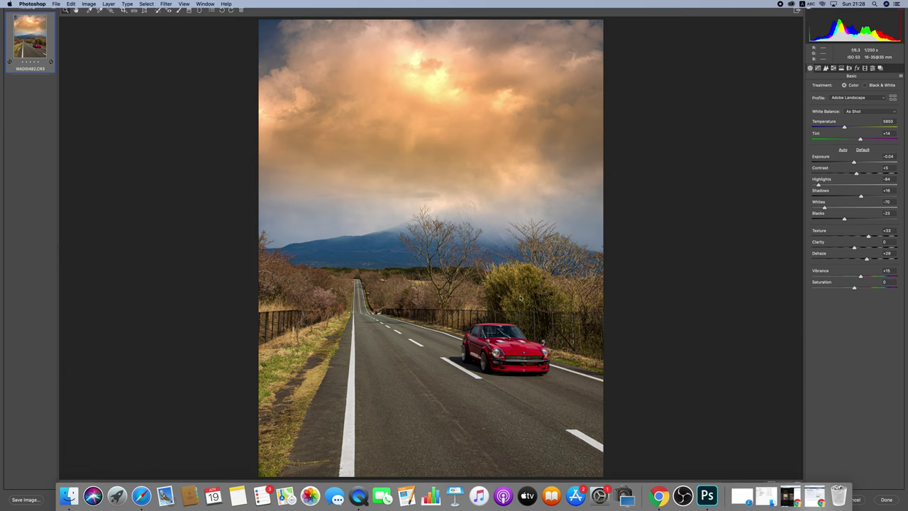
key("Return")
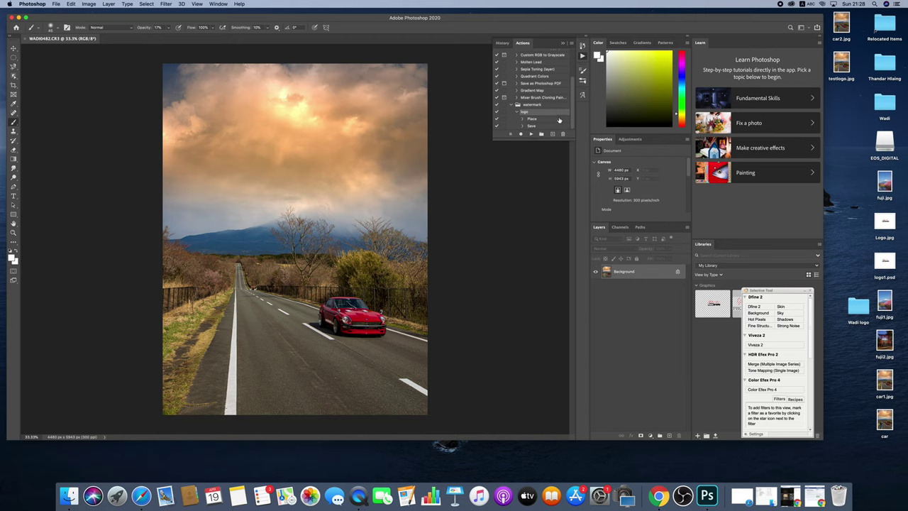
- Delete the old watermark action set from the Actions panel
left_click(551, 106)
left_click(564, 135)
left_click(508, 156)
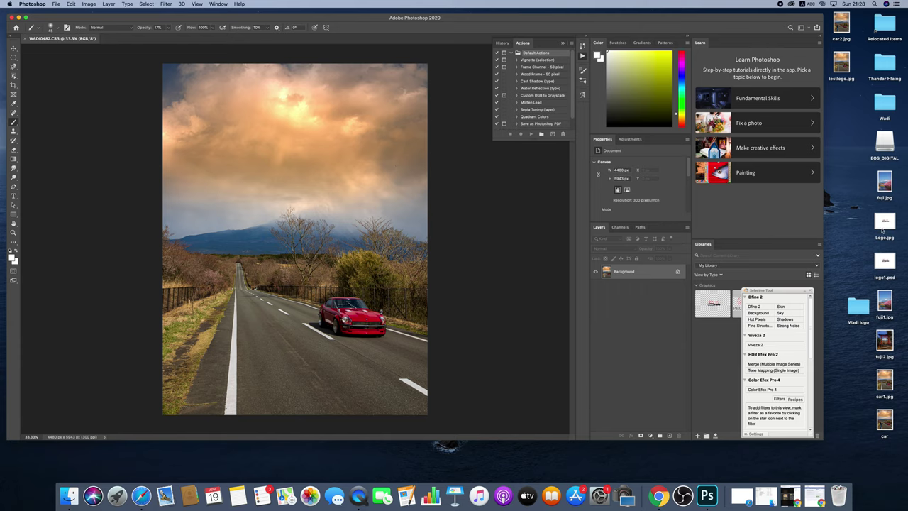
- Try placing logo1.psd on the photo, then cancel the placement
mouse_move(885, 262)
left_mouse_down()
mouse_move(171, 264)
mouse_move(227, 254)
left_mouse_up()
mouse_move(295, 244)
left_mouse_down()
mouse_move(302, 313)
mouse_move(289, 315)
mouse_move(354, 363)
left_mouse_up()
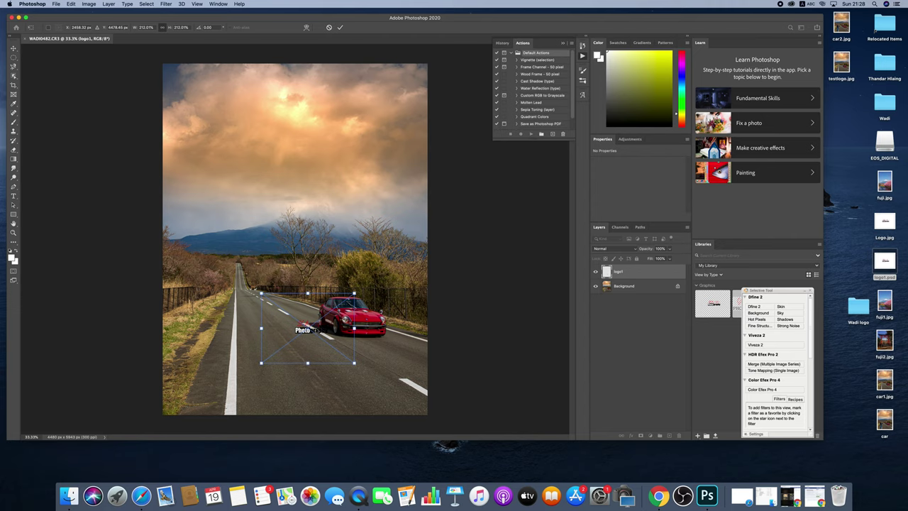
left_click_drag(317, 329, 387, 123)
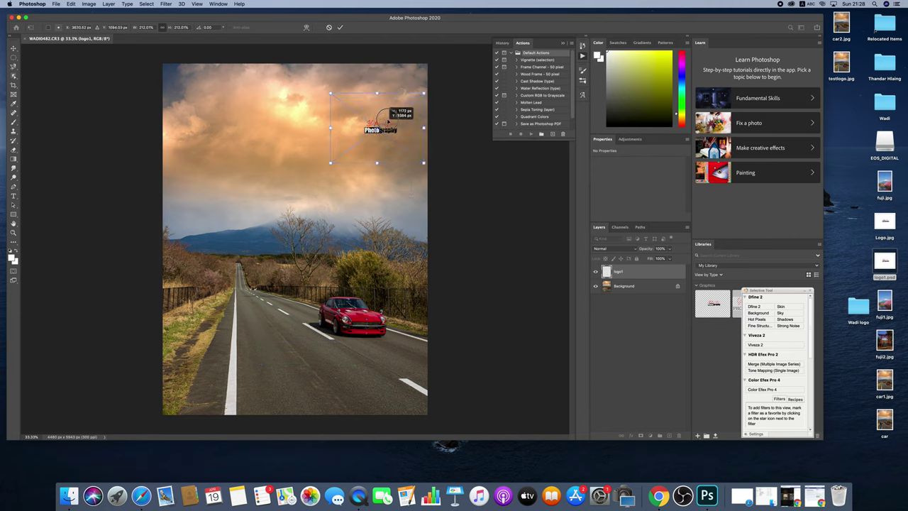
left_click_drag(387, 123, 310, 164)
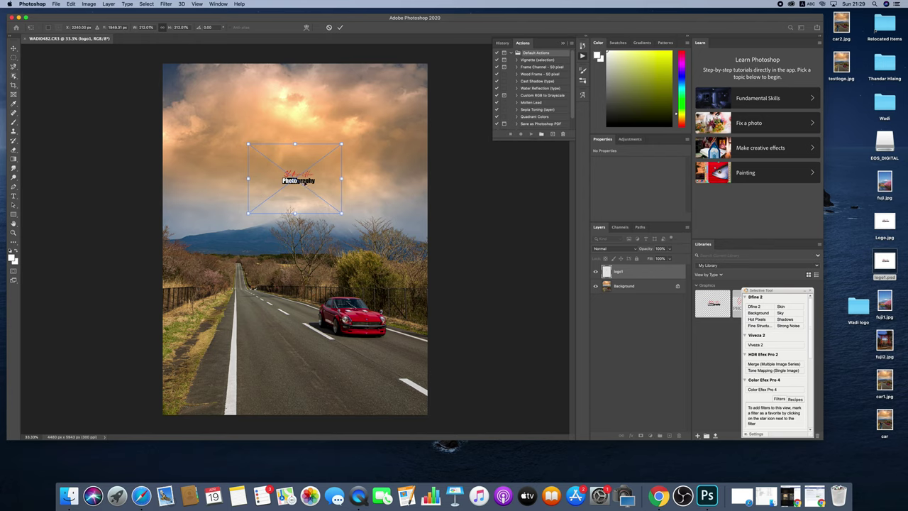
key("Escape")
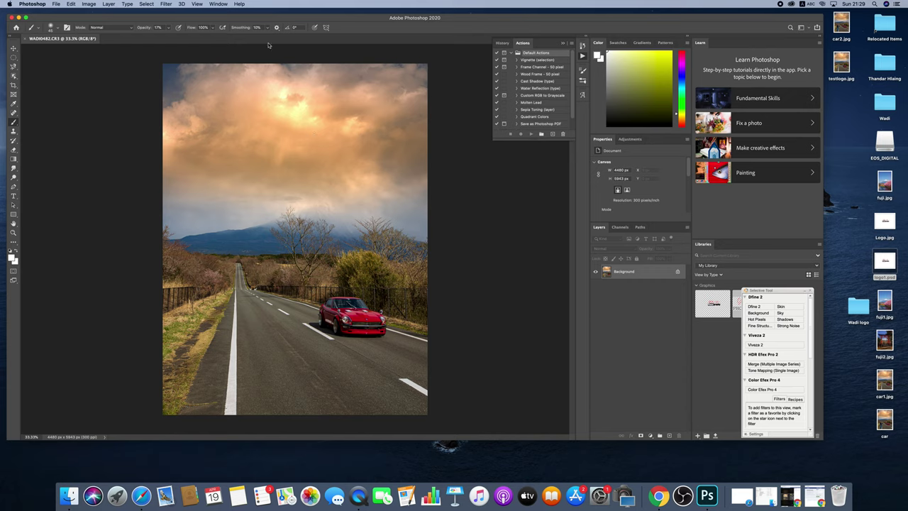
scroll(524, 101, "down", 2)
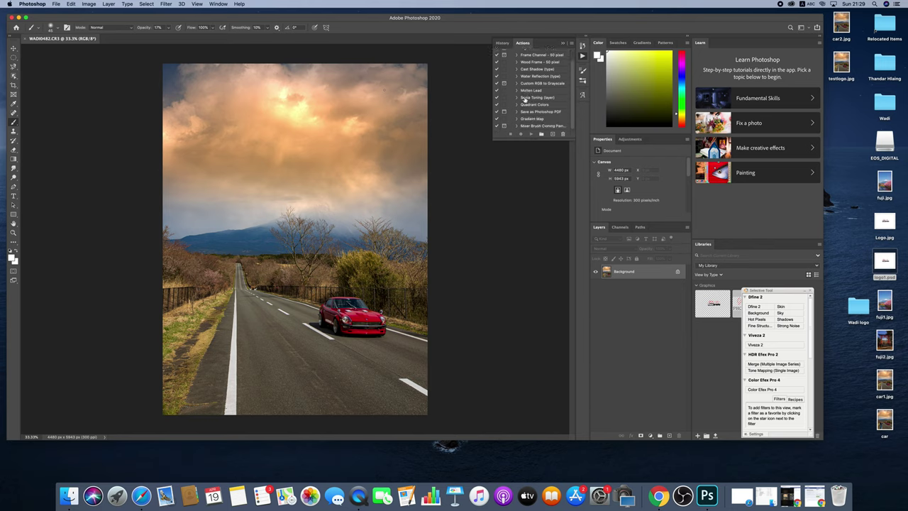
left_click(220, 4)
left_click(550, 14)
left_click(563, 43)
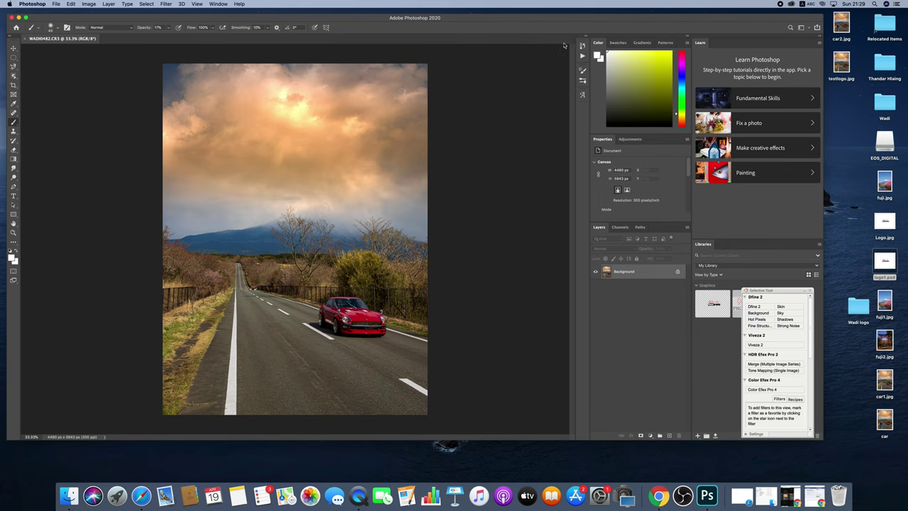
left_click(219, 5)
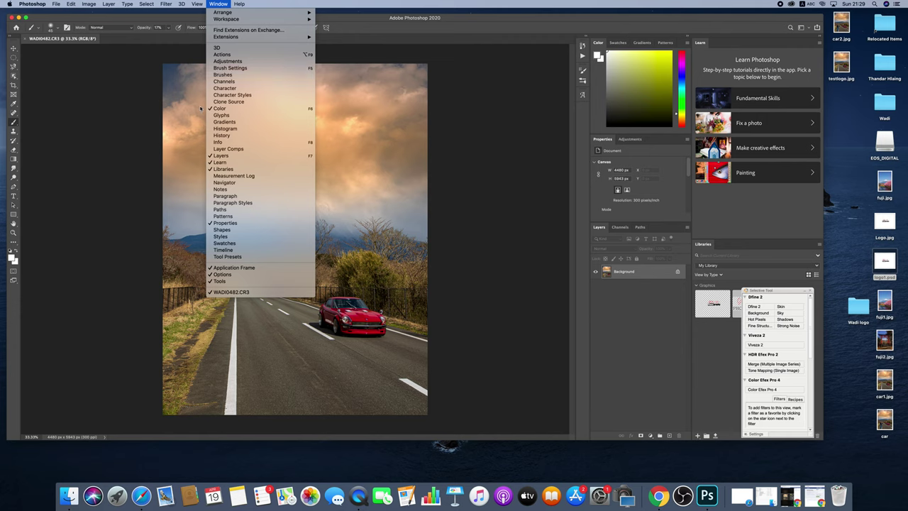
left_click(222, 55)
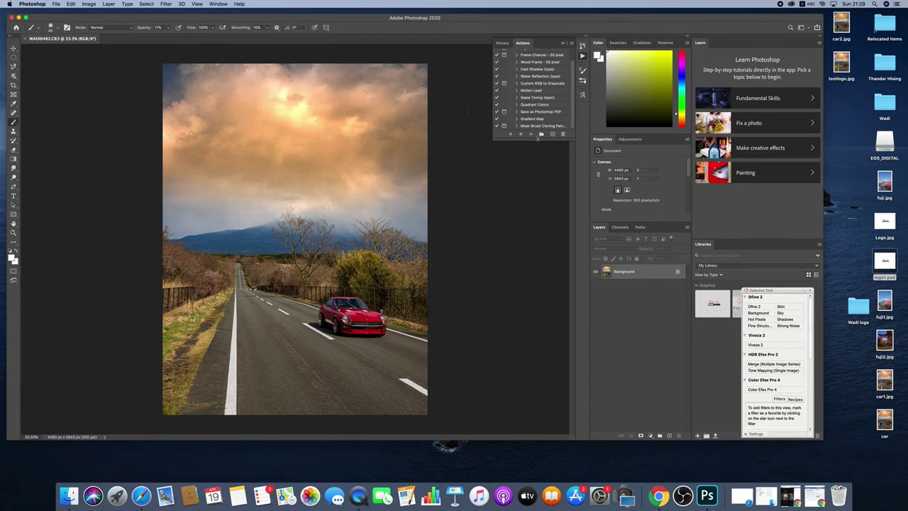
- Create a new action set named watermark
left_click(542, 134)
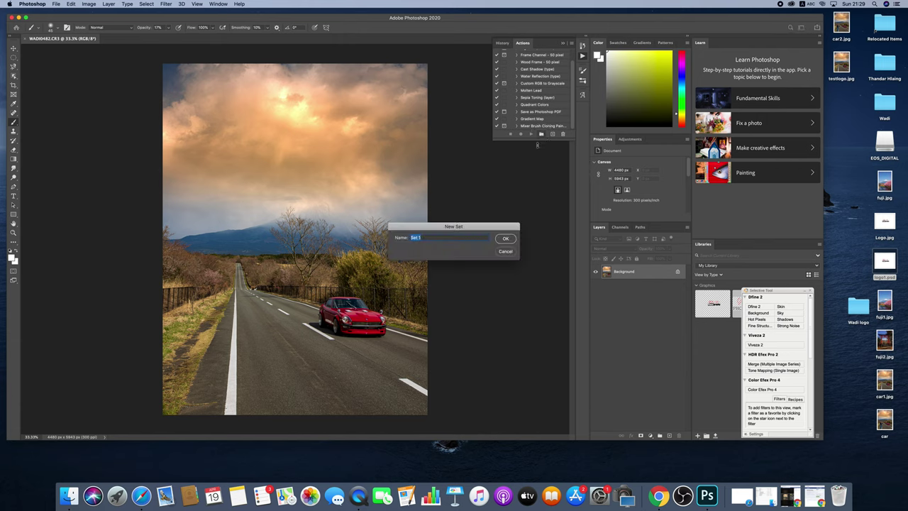
type("water")
type("mark")
key("Return")
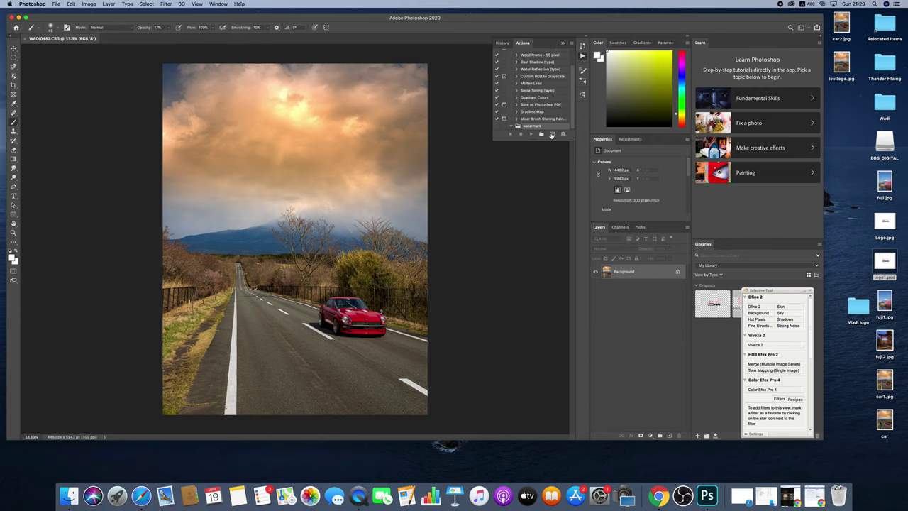
- Create a new action named logo in the watermark set and start recording
left_click(553, 135)
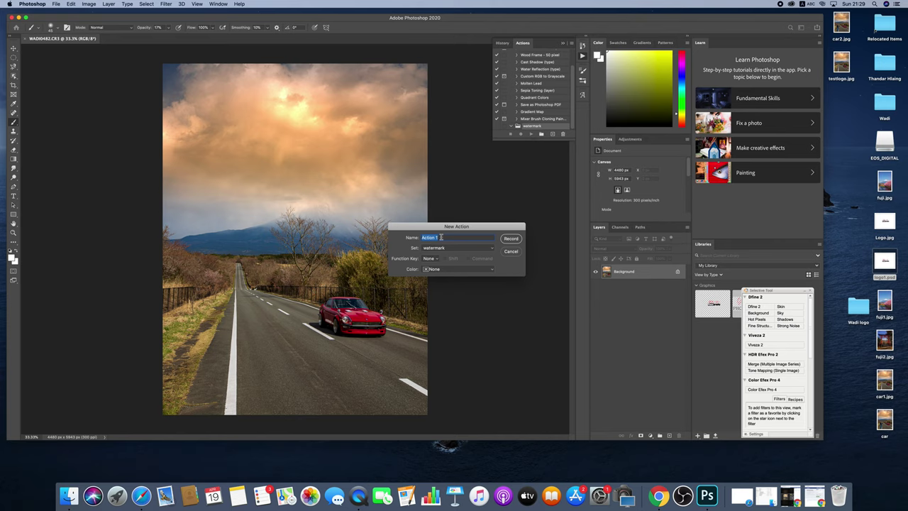
type("logo")
left_click(513, 241)
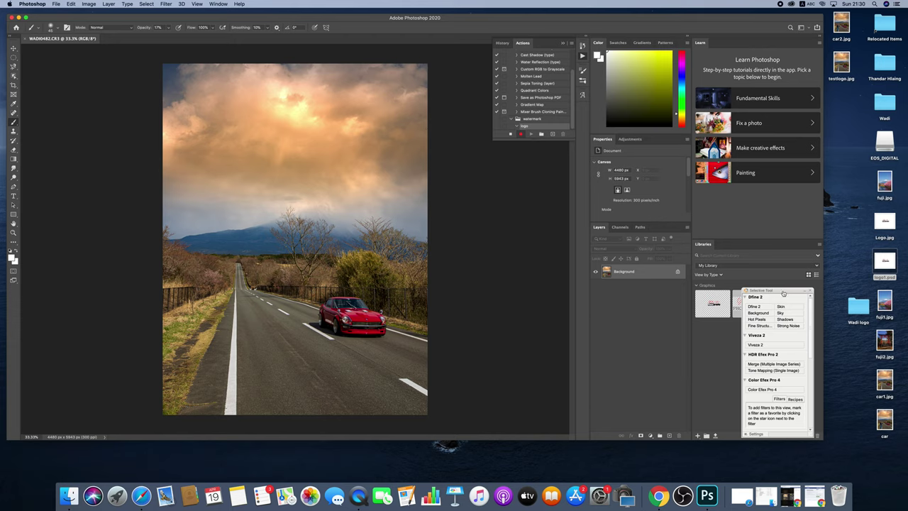
- Place logo1.psd and scale it small in the photo's top-right corner
left_click_drag(780, 291, 784, 318)
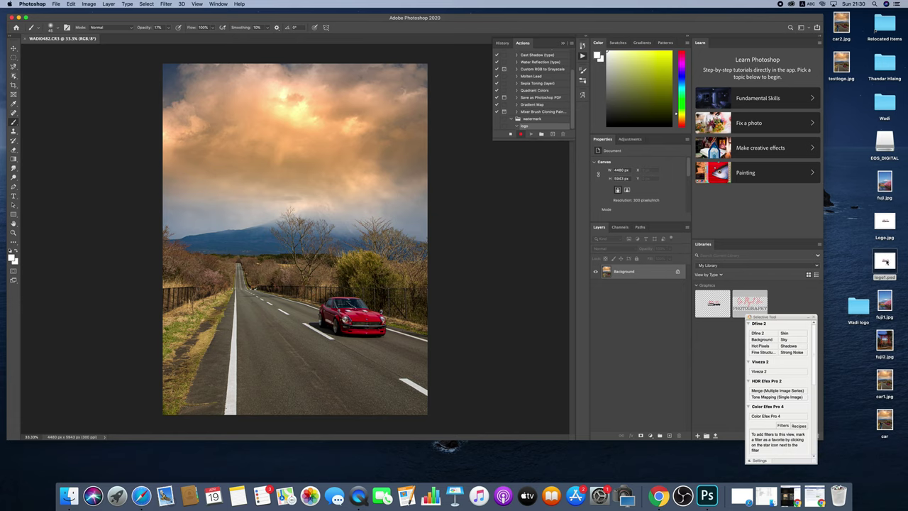
left_click_drag(885, 262, 324, 195)
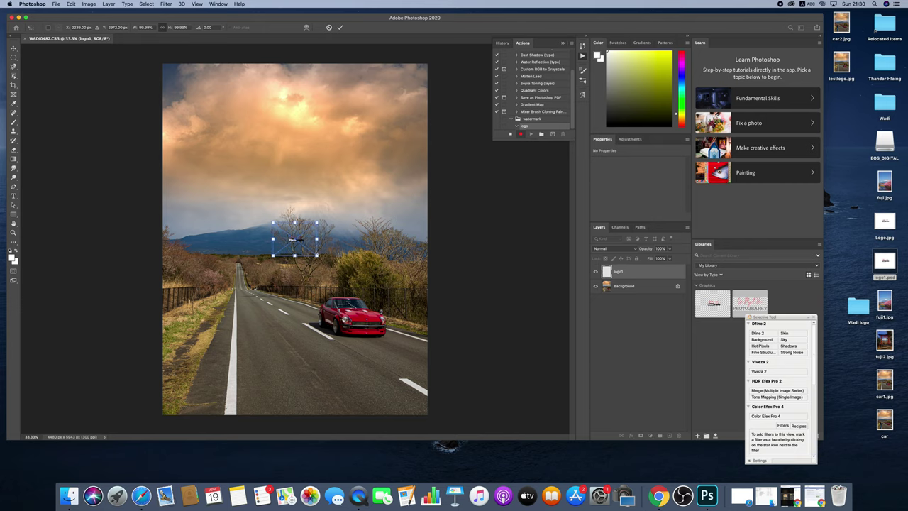
mouse_move(317, 256)
left_mouse_down()
mouse_move(364, 291)
mouse_move(347, 341)
mouse_move(323, 323)
left_mouse_up()
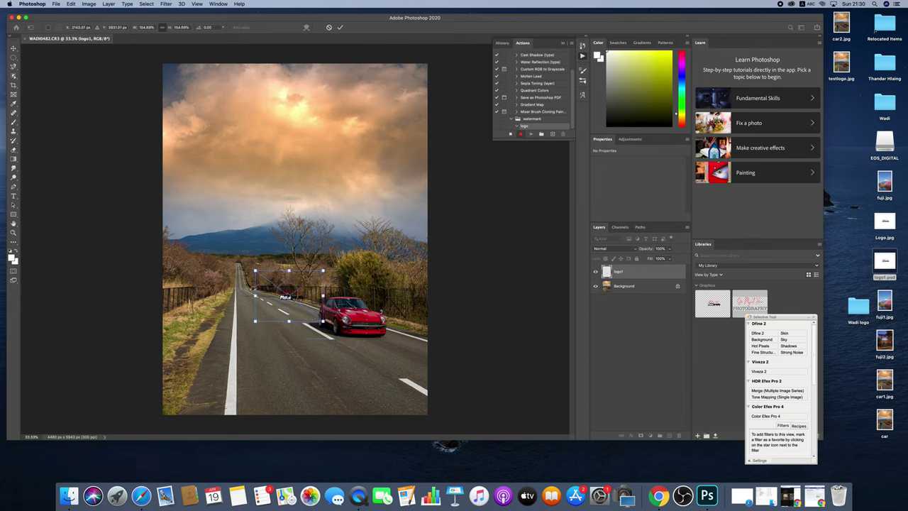
mouse_move(299, 294)
left_mouse_down()
mouse_move(383, 382)
mouse_move(421, 390)
left_mouse_up()
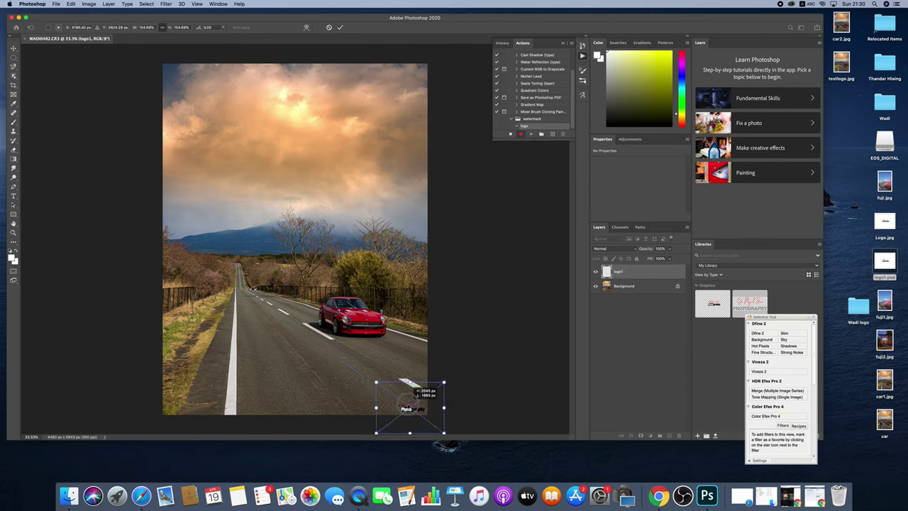
left_click_drag(417, 388, 419, 391)
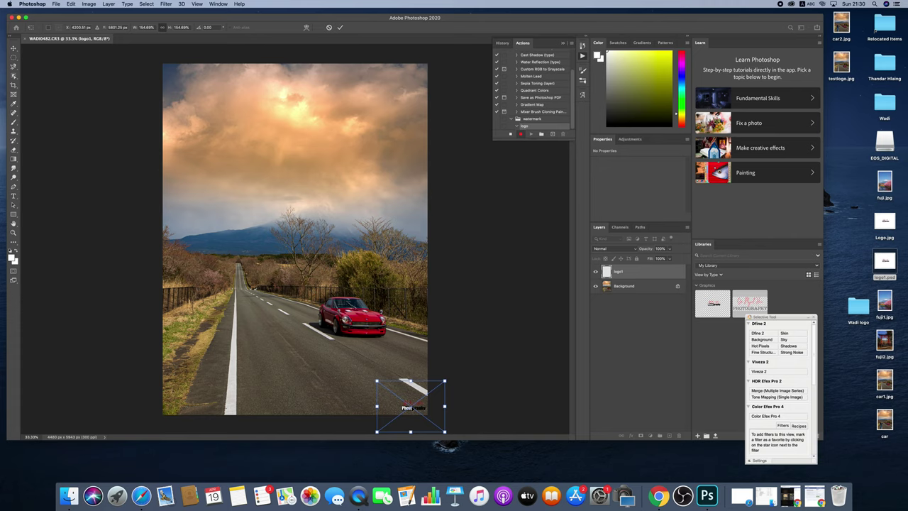
left_click_drag(411, 406, 181, 405)
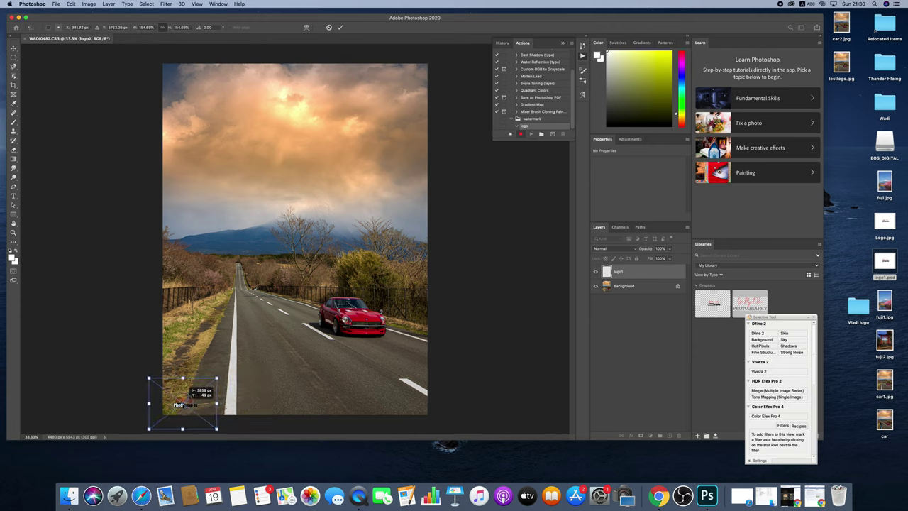
left_click_drag(183, 406, 409, 71)
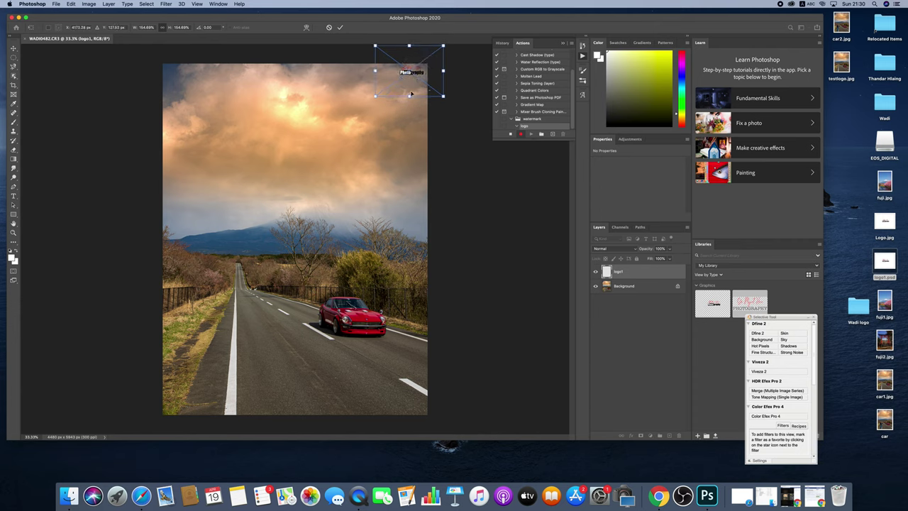
left_click_drag(442, 97, 413, 77)
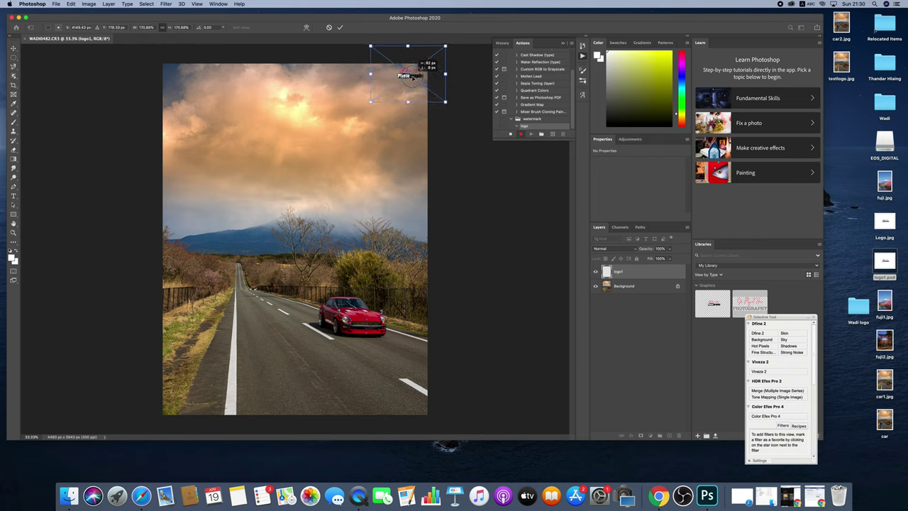
key("Return")
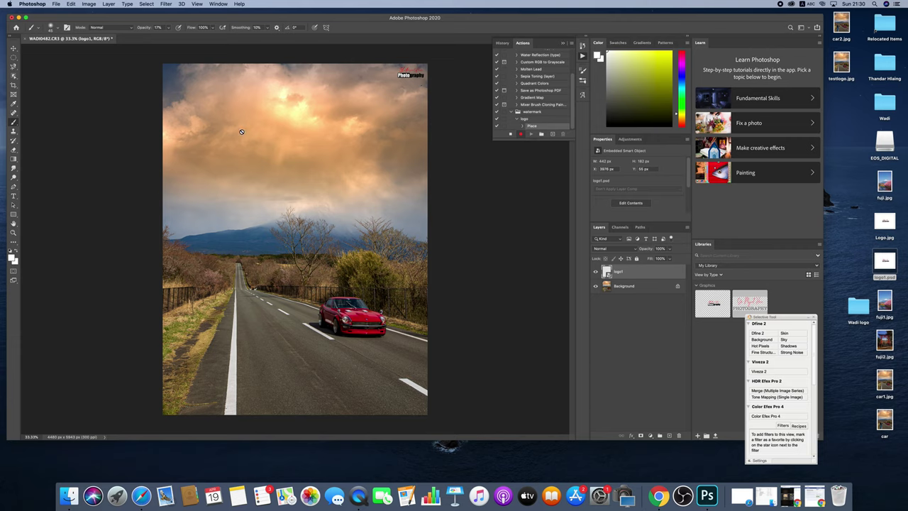
left_click(13, 48)
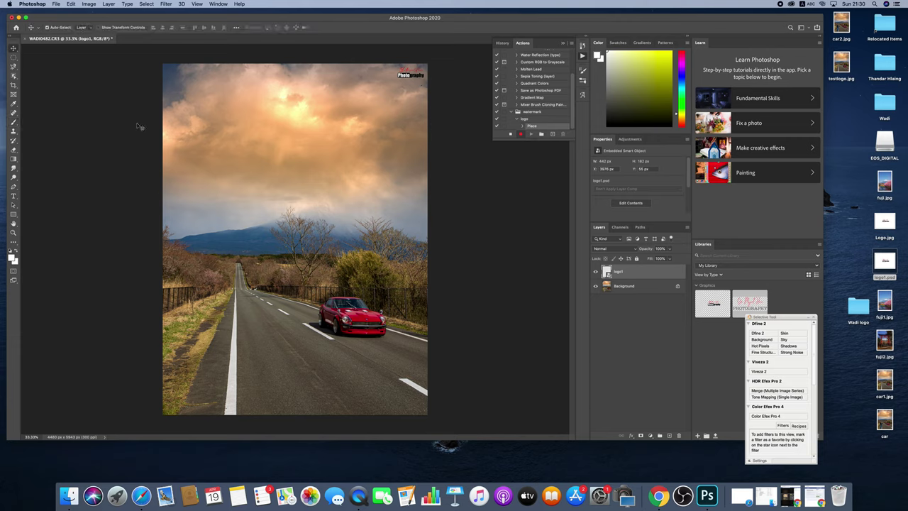
- Nudge the logo up, then save the photo as JPEG 'carlogo' on the Desktop
key("shift+Up")
key("shift+Up")
left_click(55, 4)
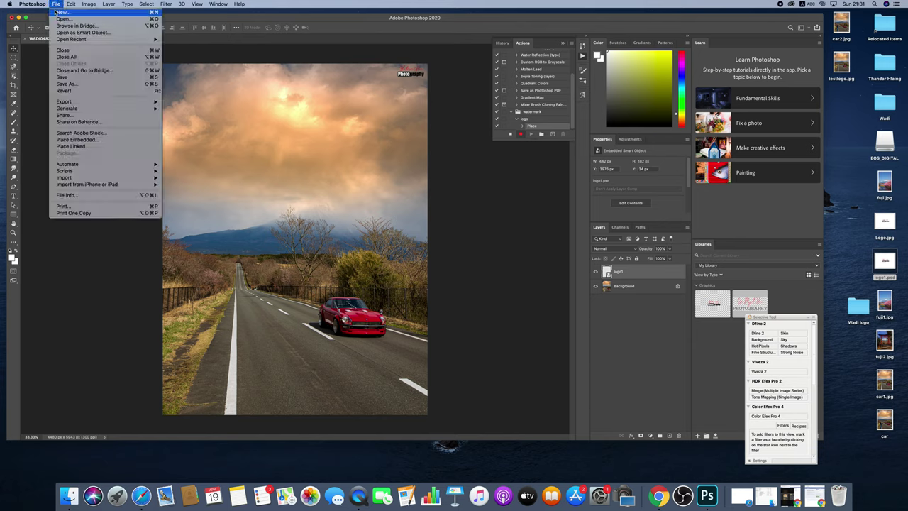
left_click(76, 84)
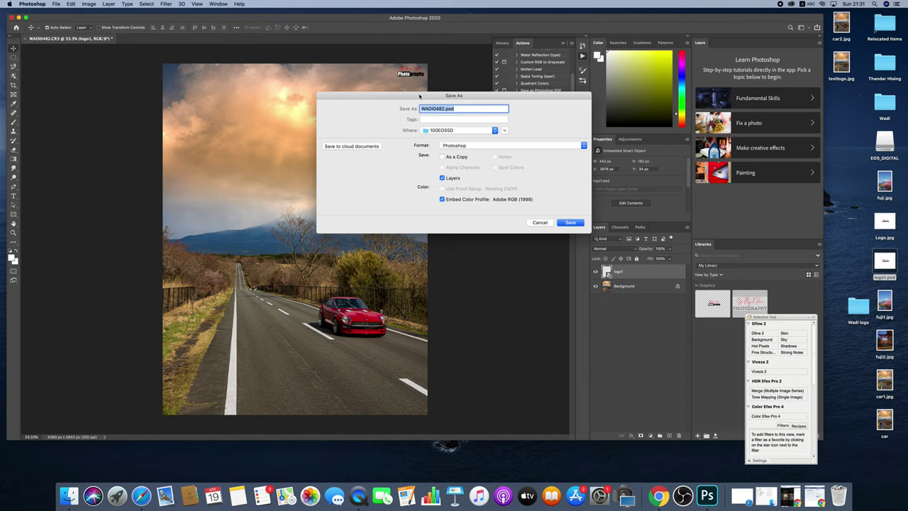
type("c")
left_click(495, 131)
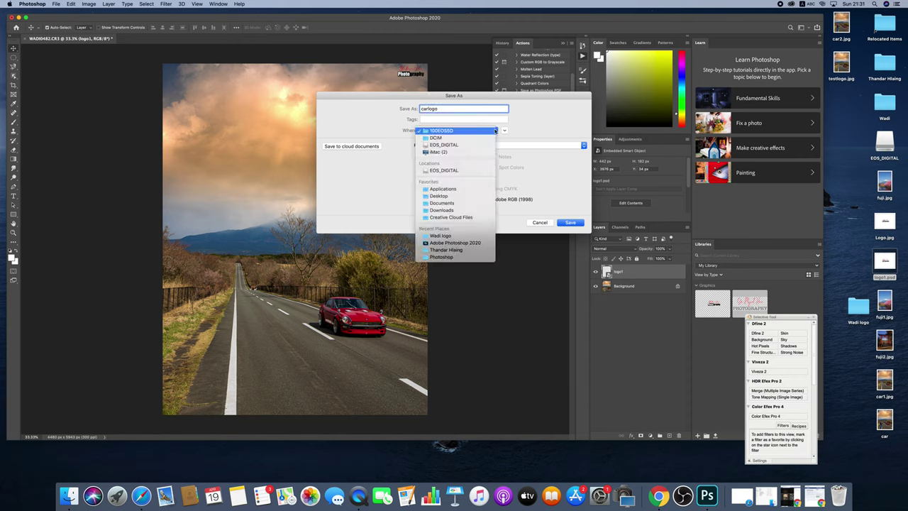
left_click(474, 196)
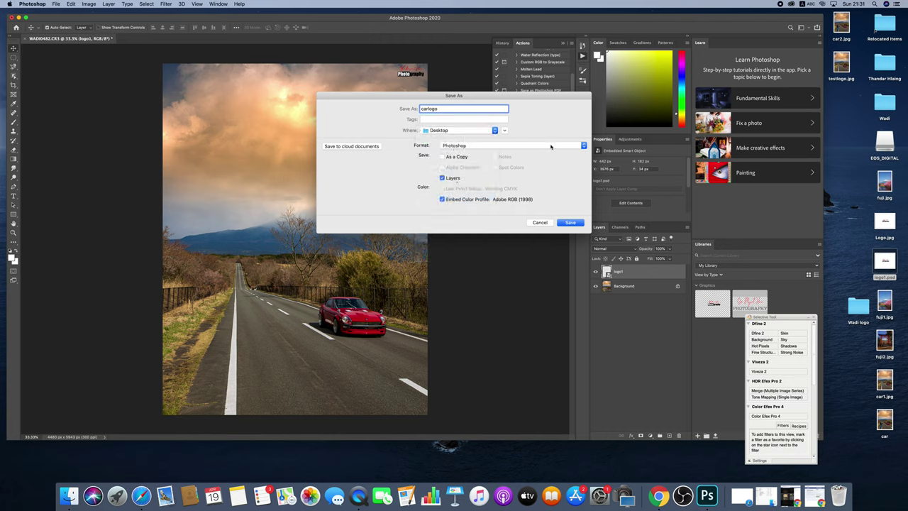
left_click(583, 146)
left_click(534, 193)
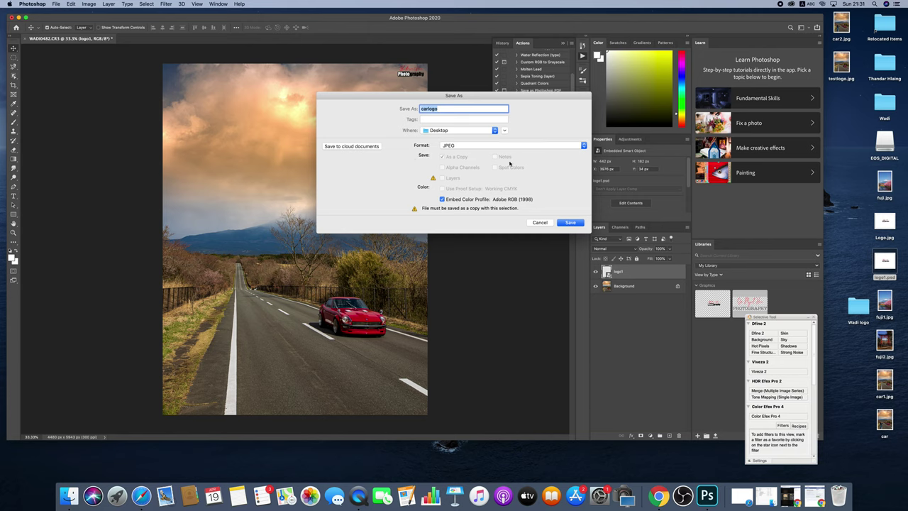
left_click(559, 224)
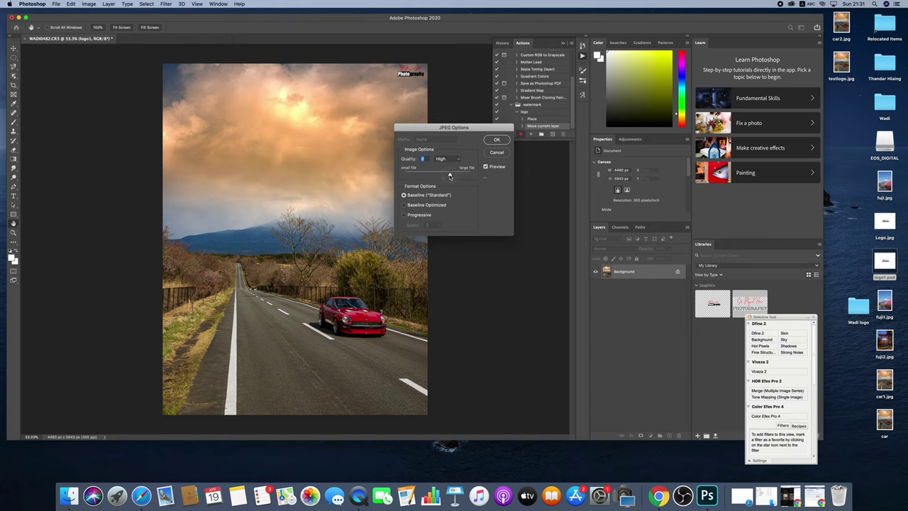
- Keep JPEG quality at 8 (High) and finish saving carlogo.jpg
left_click_drag(448, 175, 453, 178)
left_click_drag(454, 176, 450, 176)
left_click(497, 139)
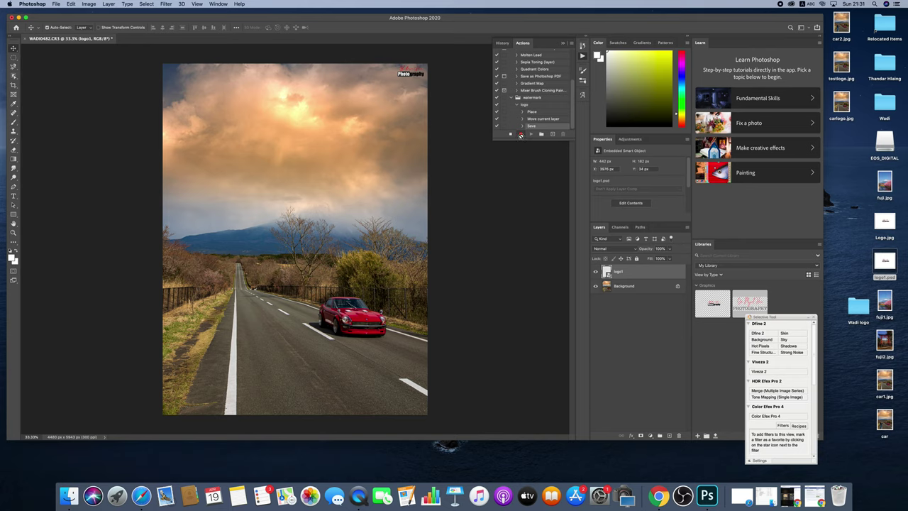
left_click(521, 136)
- Stop recording the logo action, leaving its Place, Move and Save steps
left_click(509, 134)
left_click(57, 5)
mouse_move(68, 164)
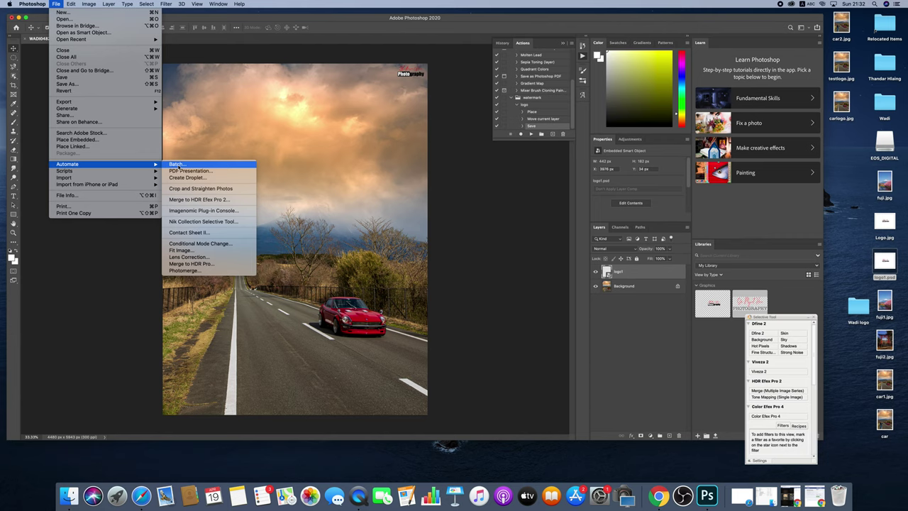
- Set up Batch with set watermark, action logo, and source folder Desktop/Wadi logo
left_click(178, 164)
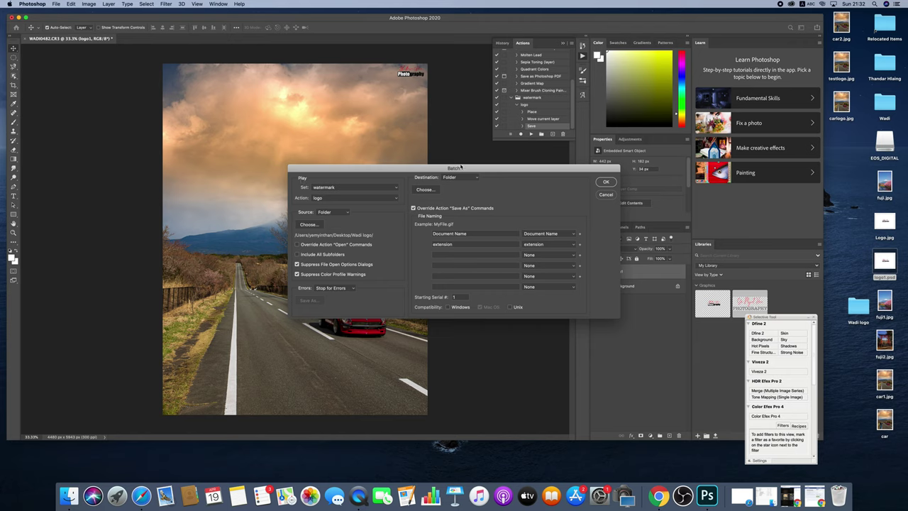
left_click(395, 187)
left_click(396, 187)
left_click(395, 198)
left_click(391, 200)
left_click(345, 212)
left_click(330, 212)
left_click(308, 225)
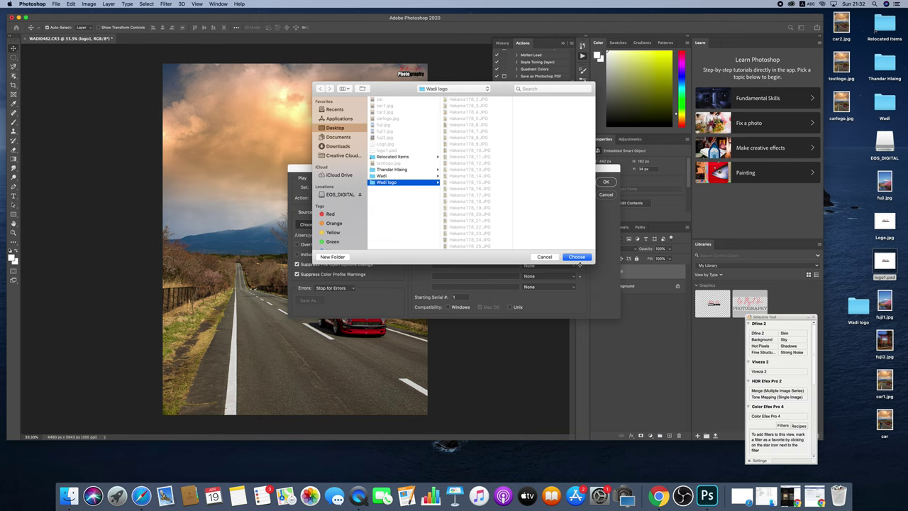
left_click(576, 258)
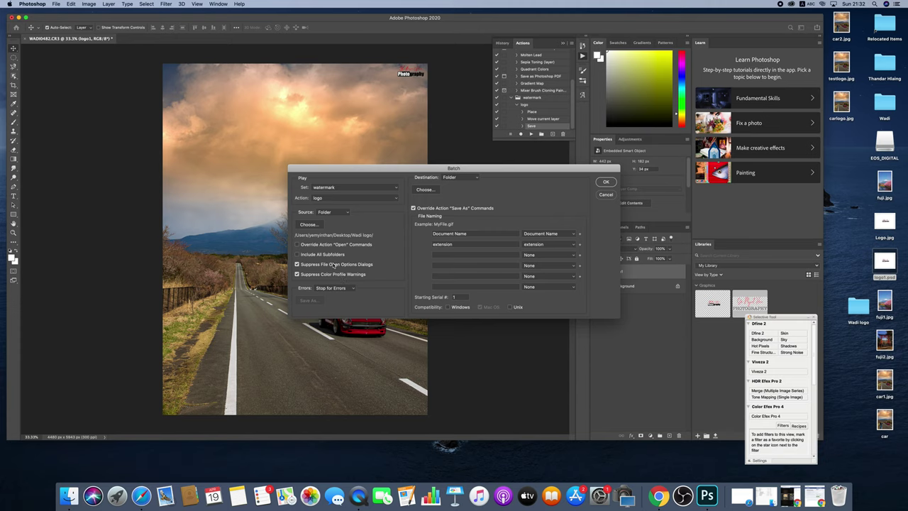
- Set the batch destination folder to Desktop/Wadi logo and run the batch
left_click(428, 190)
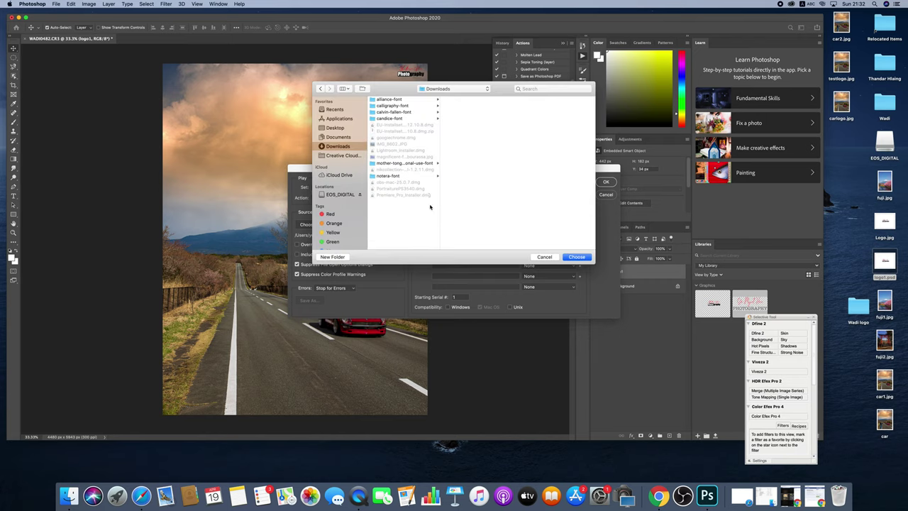
left_click(340, 129)
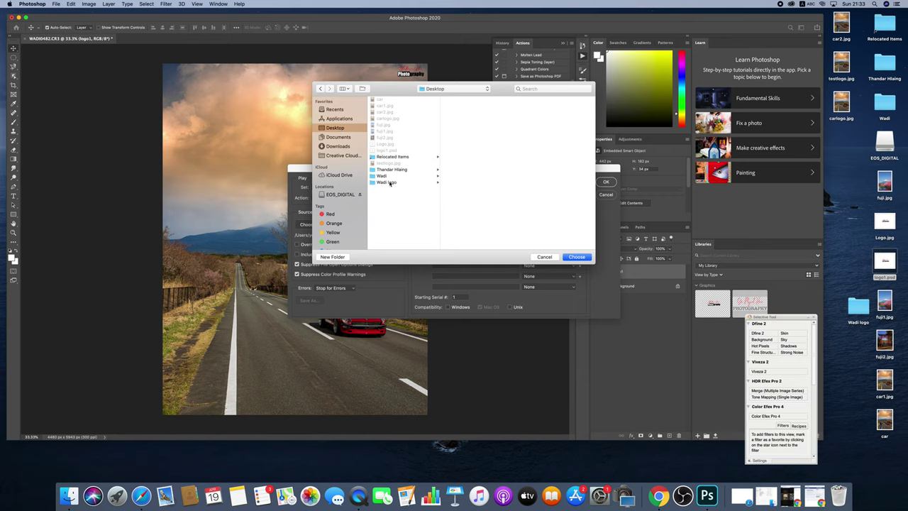
left_click(389, 183)
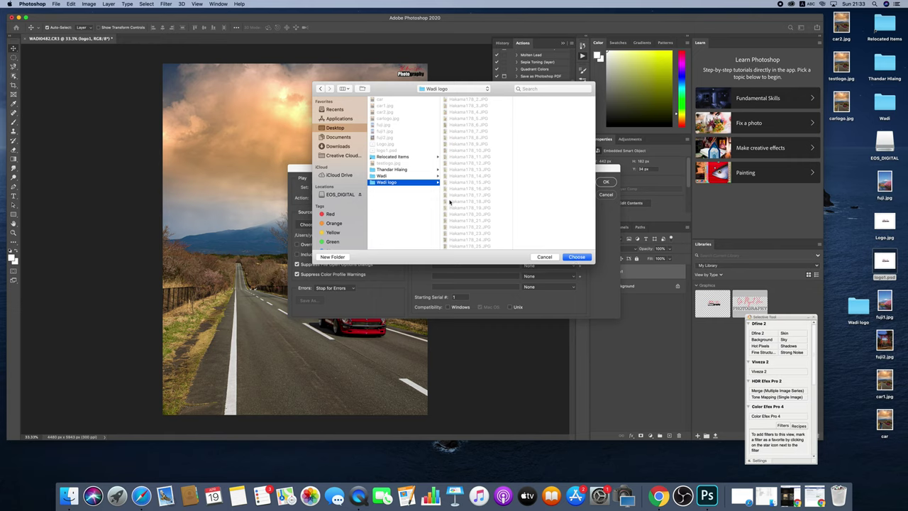
left_click(579, 257)
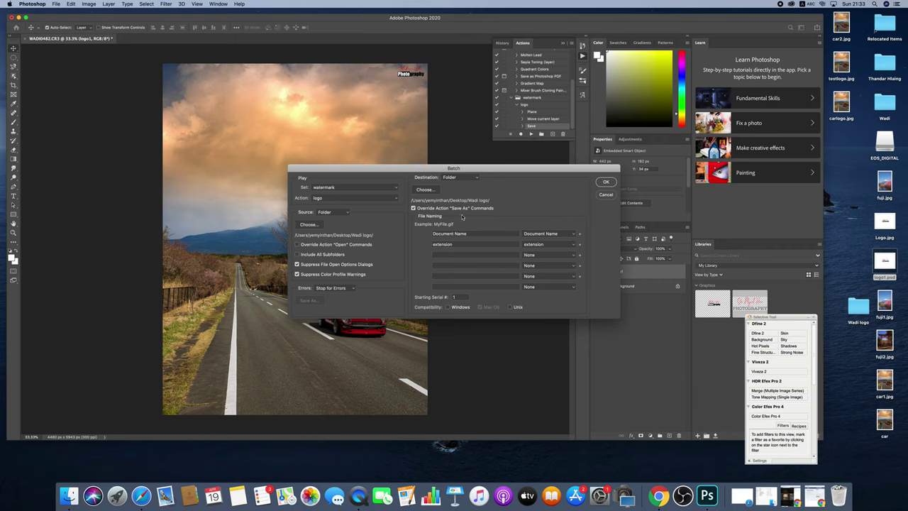
left_click(606, 183)
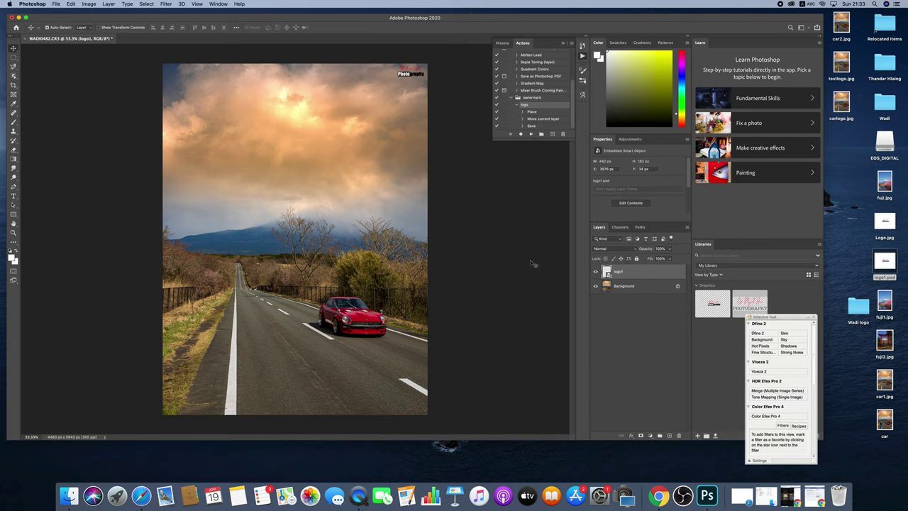
- Open the desktop's Wadi logo folder and maximize its Finder window to full screen
left_click(857, 307)
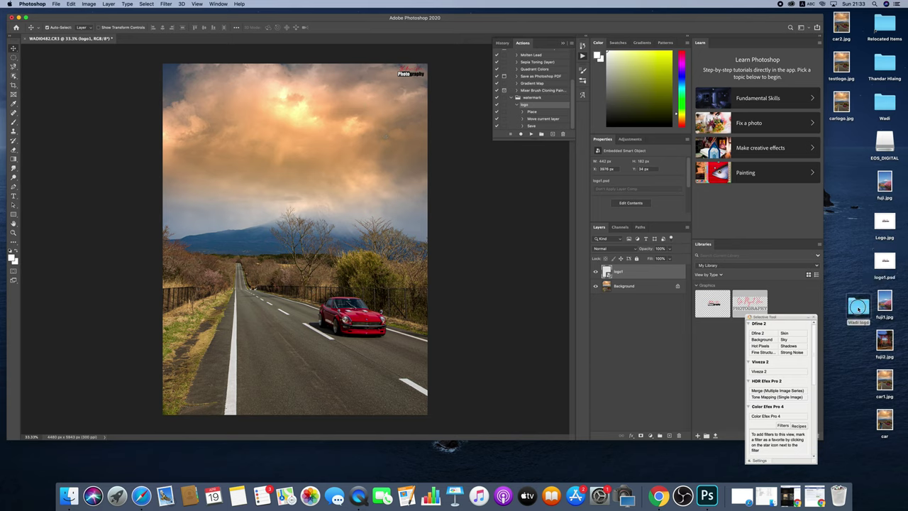
double_click(857, 308)
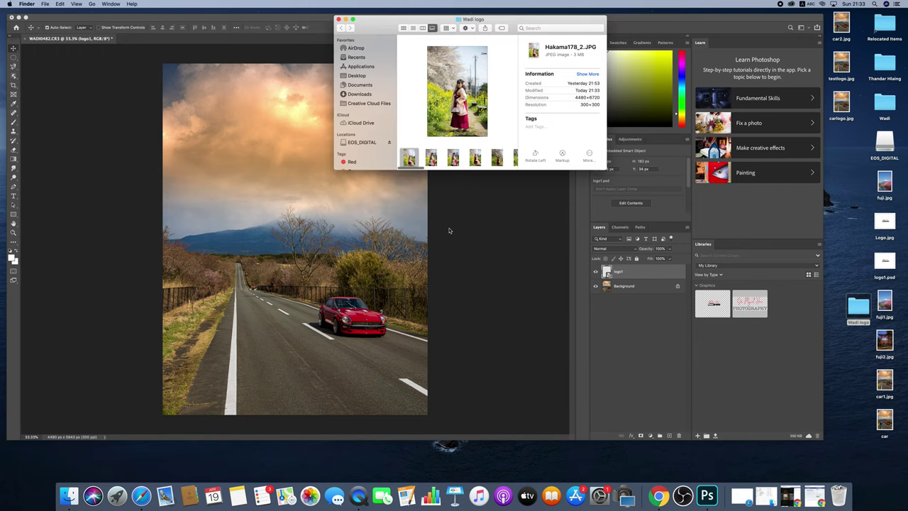
left_click(352, 19)
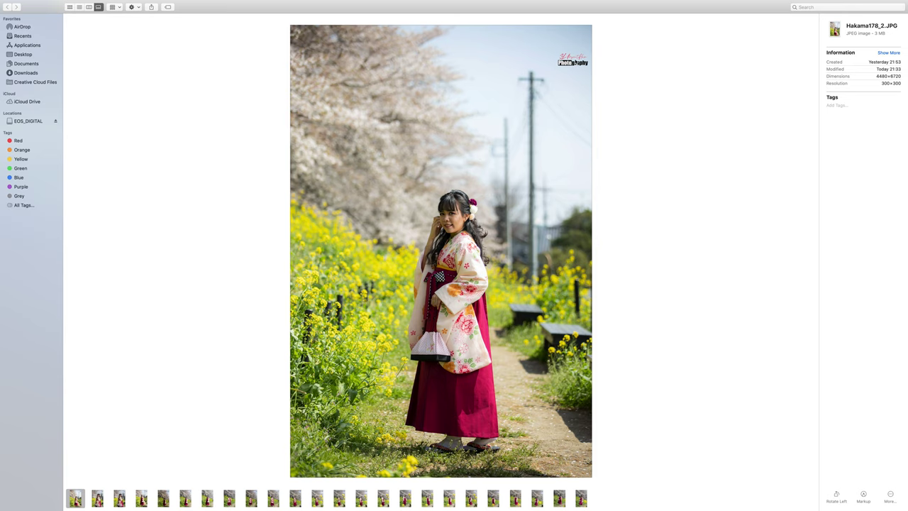
- Step through the watermarked photos in gallery view, from Hakama178_2.JPG to Hakama178_13.JPG
key("Right")
key("Right")
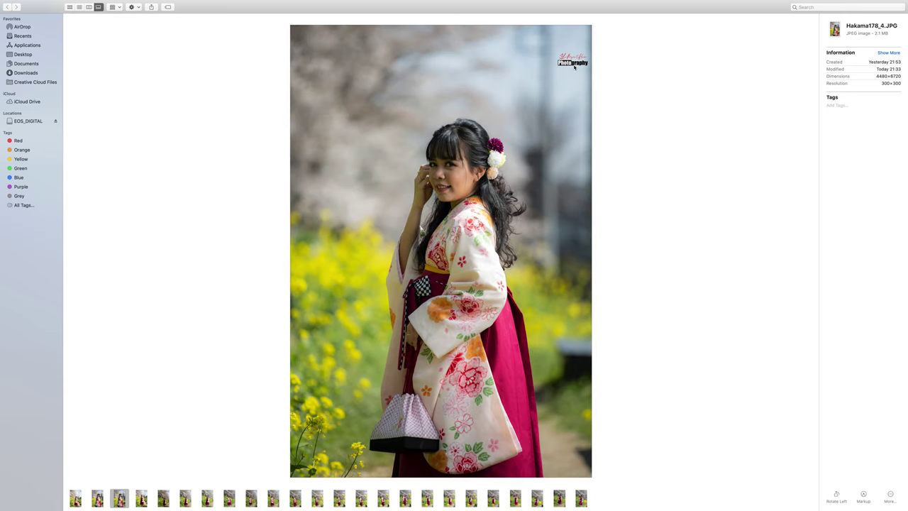
key("Right")
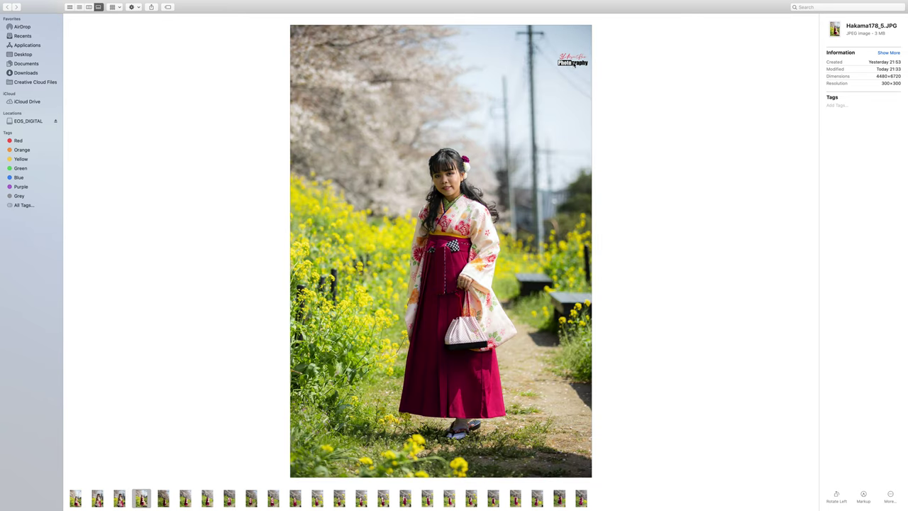
key("Right")
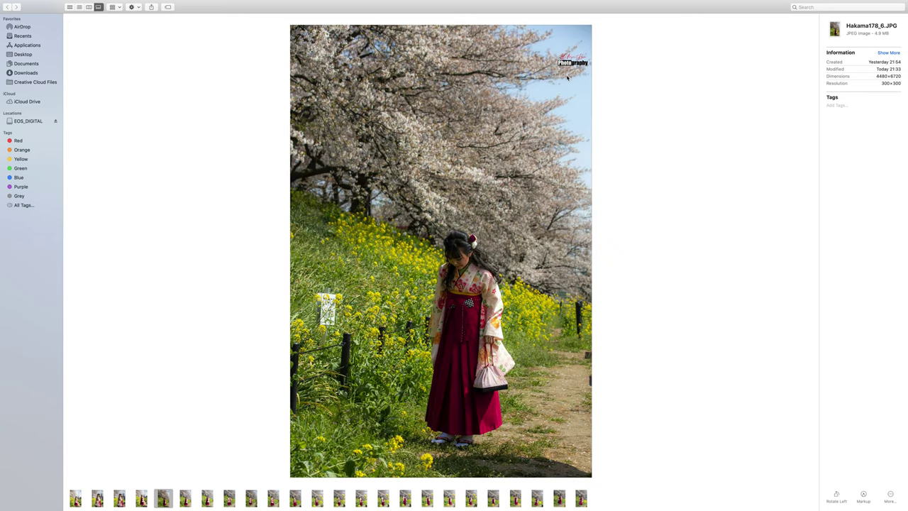
key("Right")
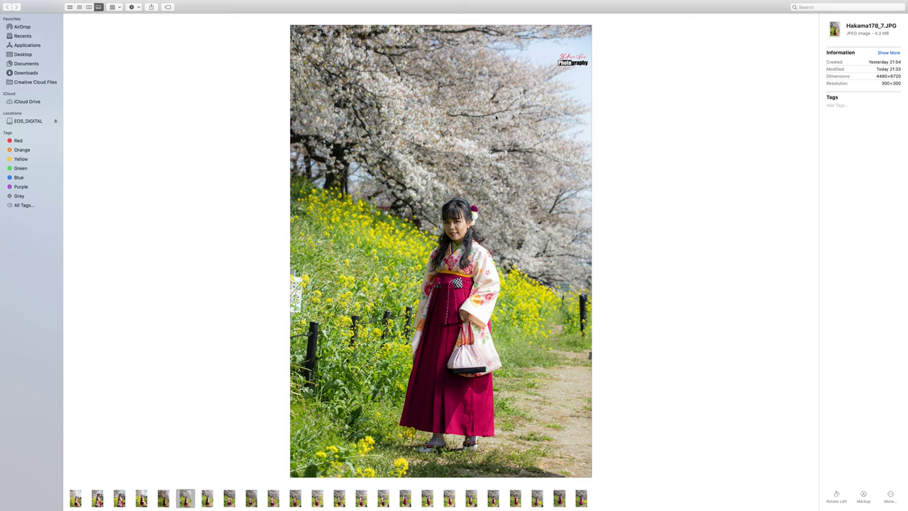
key("Right")
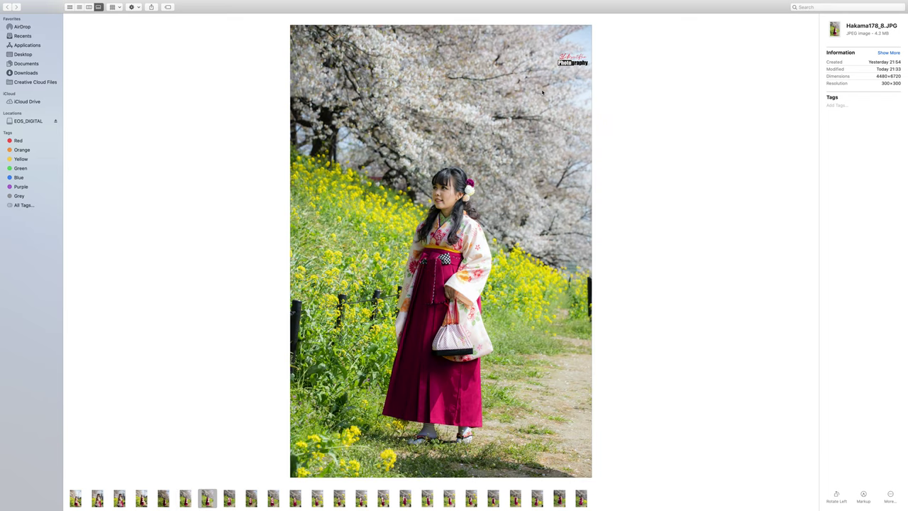
key("Right")
key("Right")
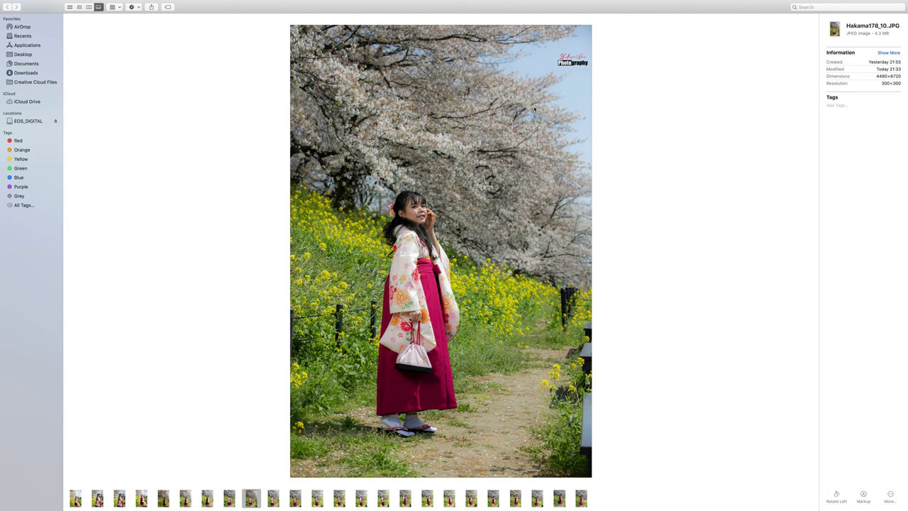
key("Right")
key("Right")
key("Right")
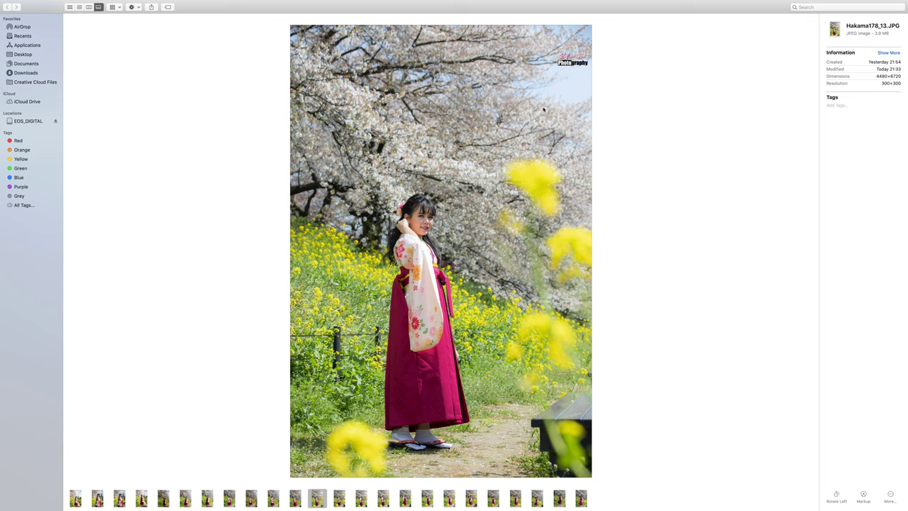